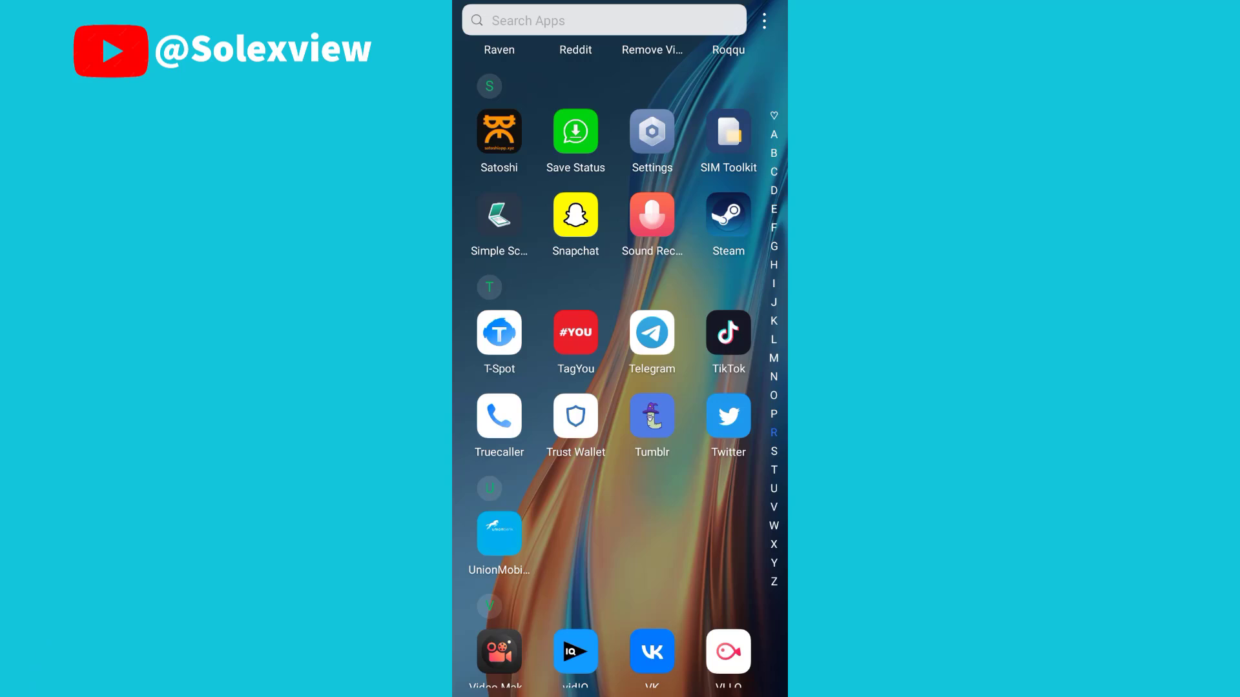
scroll(613, 368, up, 1)
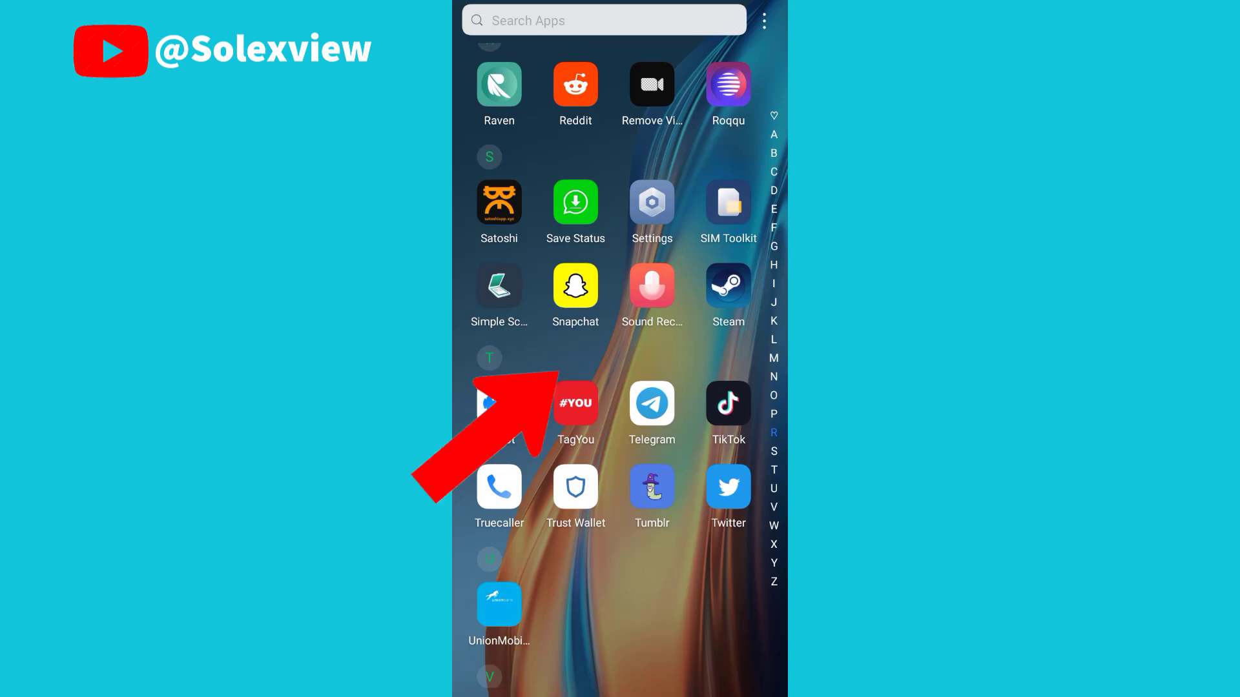
scroll(620, 368, down, 1)
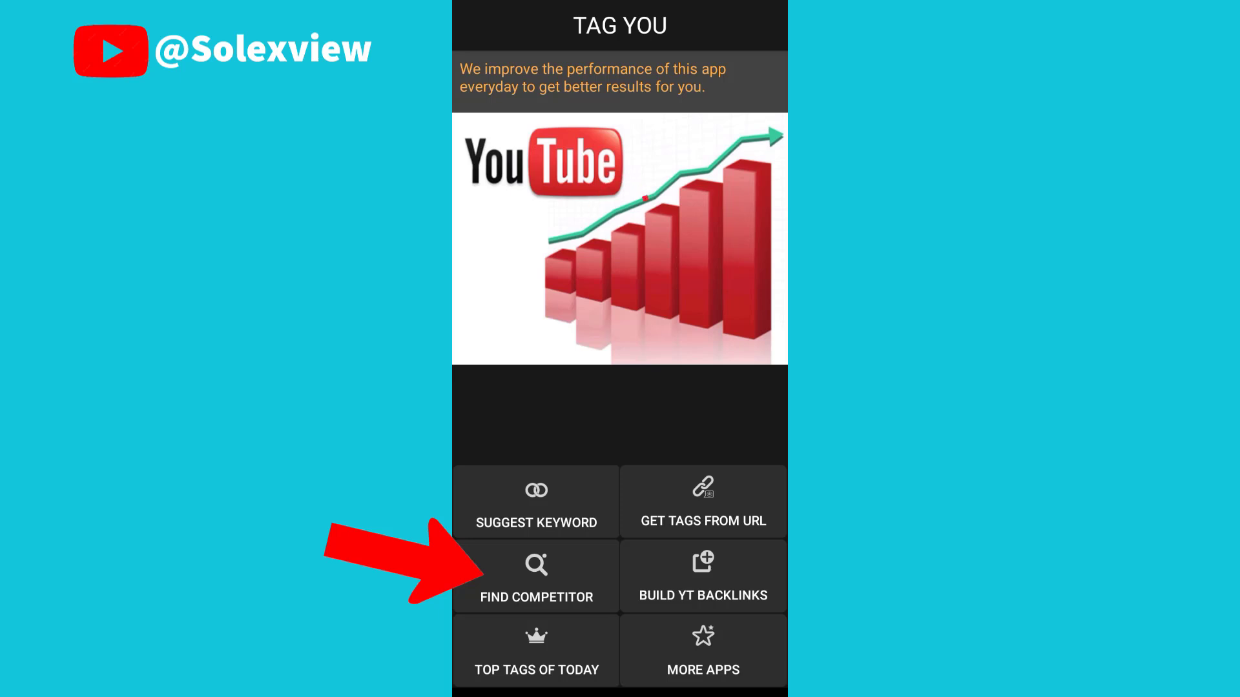
Open TagYou's Find Competitor tool from the home screen.
click(536, 577)
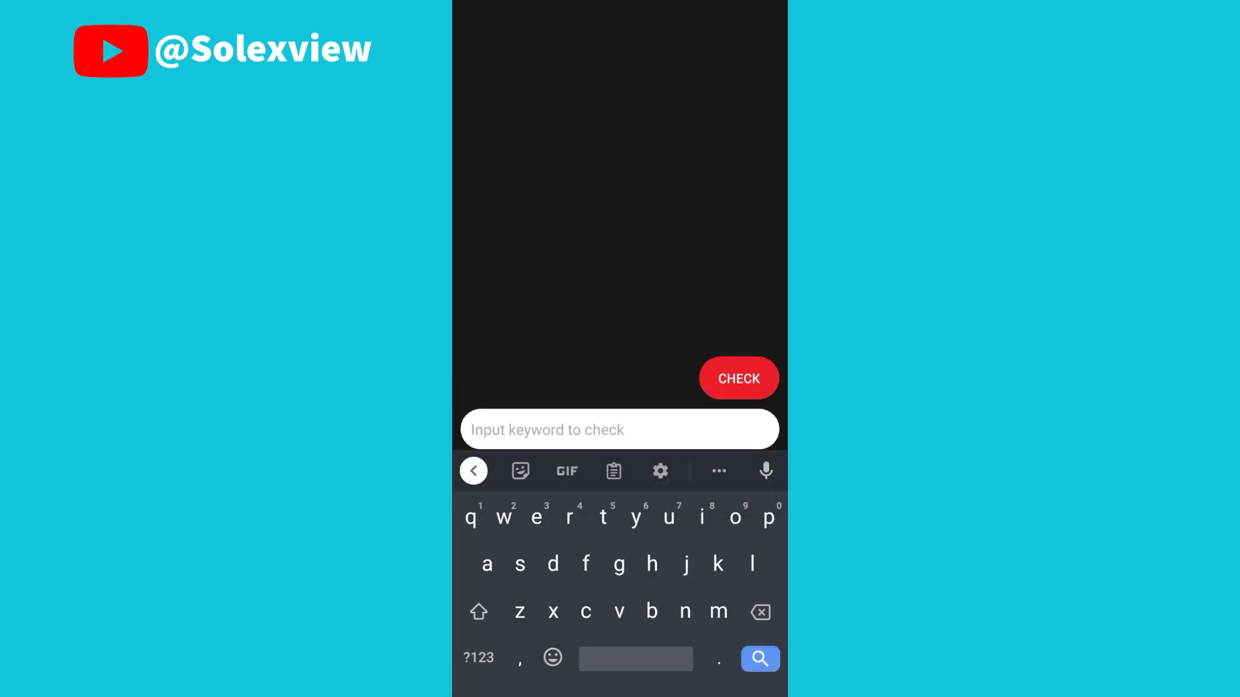
text(How to draw a)
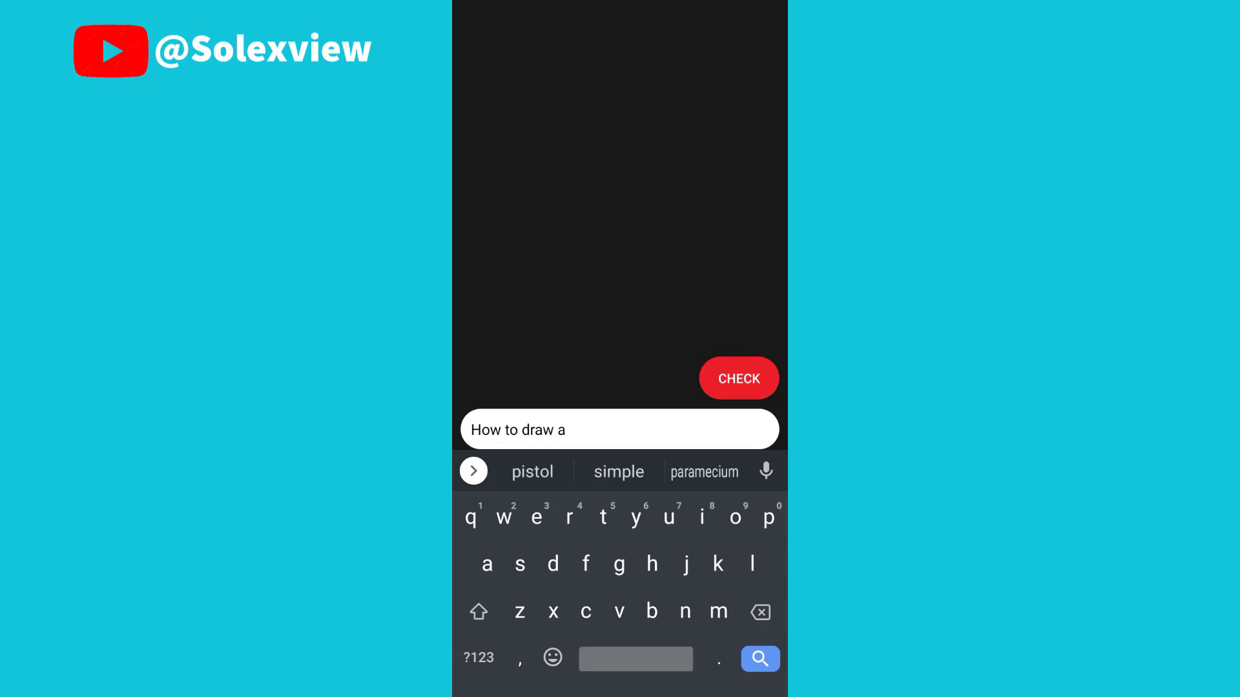
text( car)
Dismiss the keyboard and submit the competitor check for 'How to draw a car'.
key(Escape)
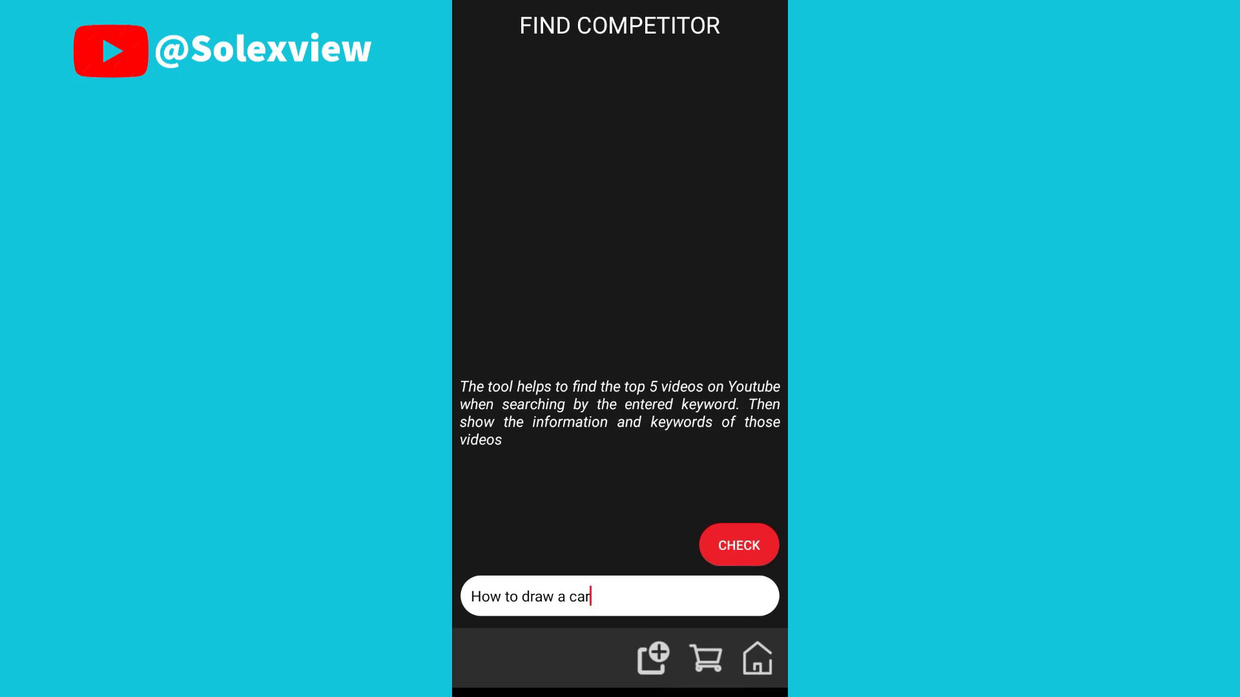
click(740, 545)
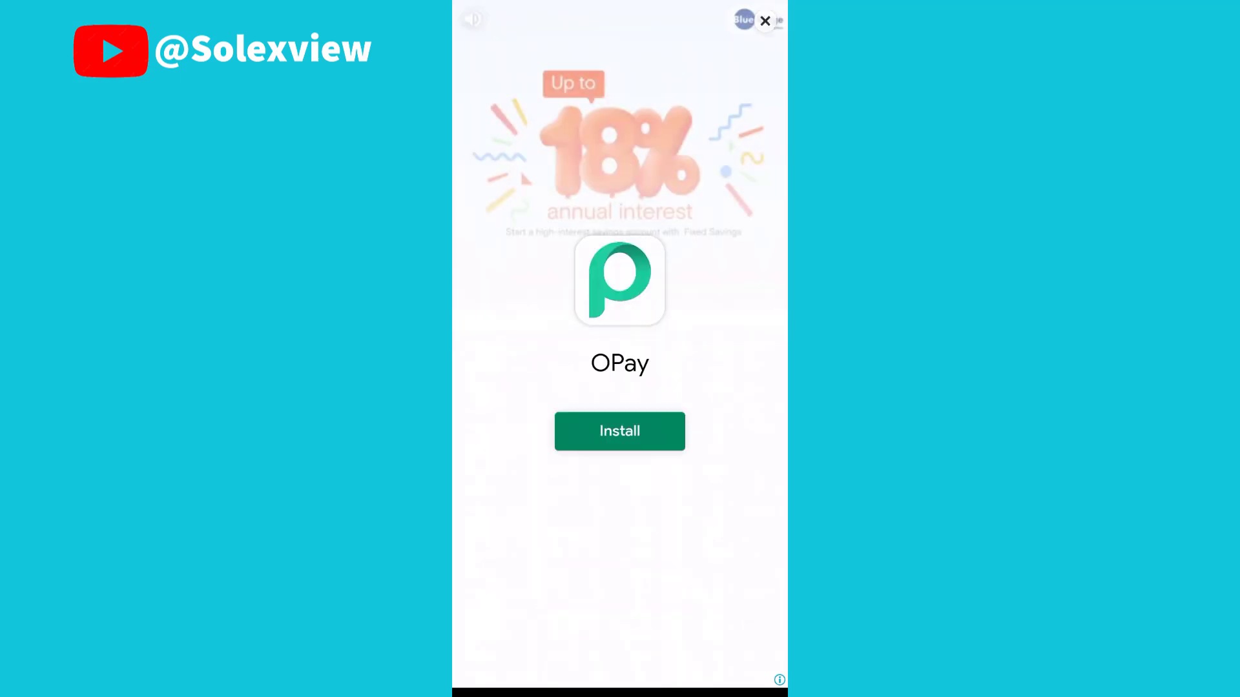
Close the OPay ad and rerun the check to show 'How to draw a sports car' results.
click(734, 20)
click(739, 545)
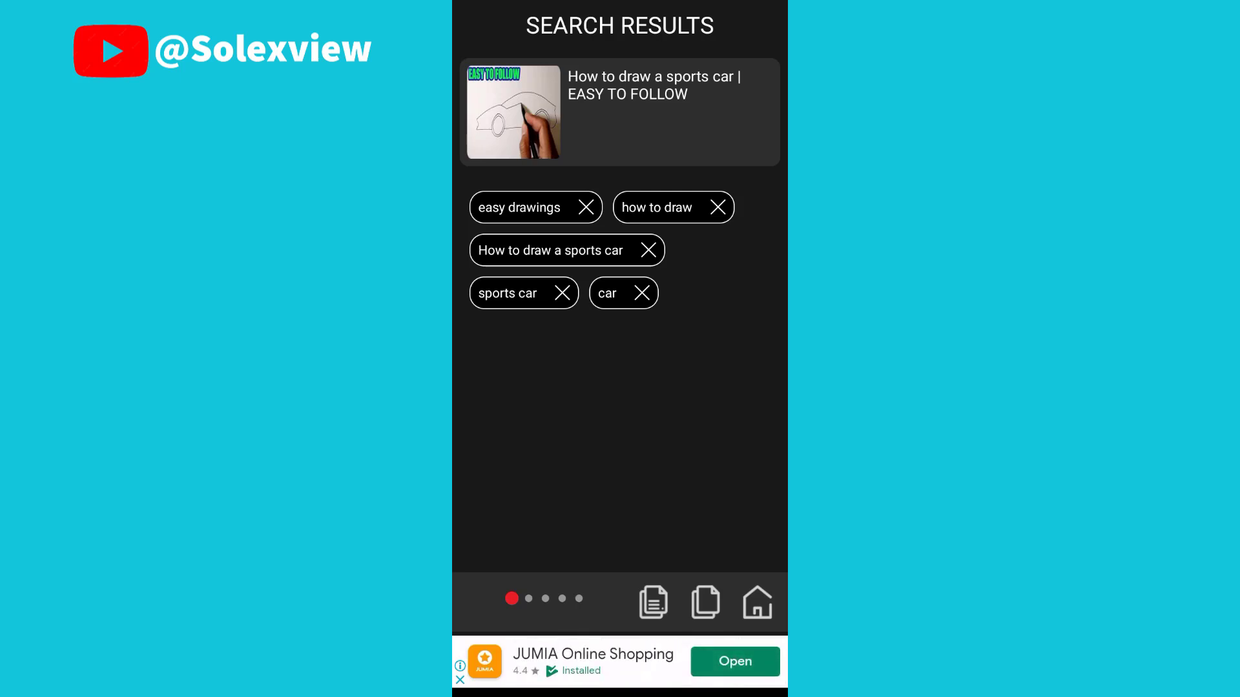
Page through competitor videos to page five, then back to the Bugatti car drawing video.
drag(717, 407, 503, 407)
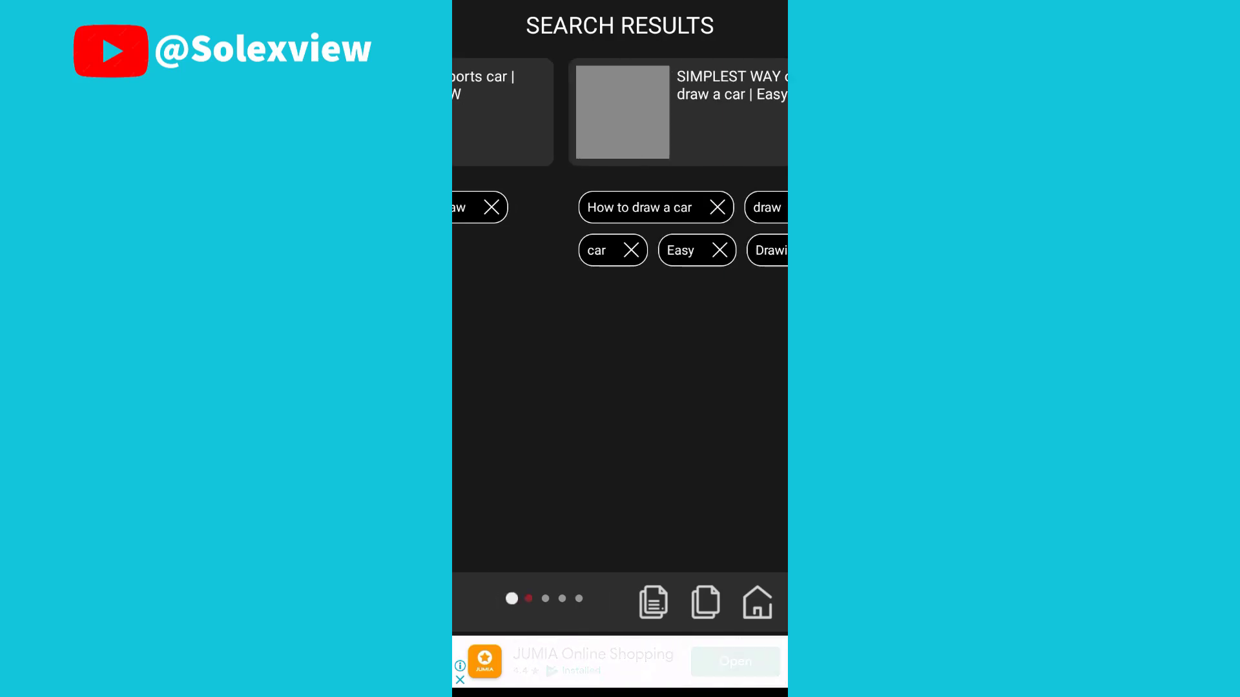
drag(717, 406, 504, 407)
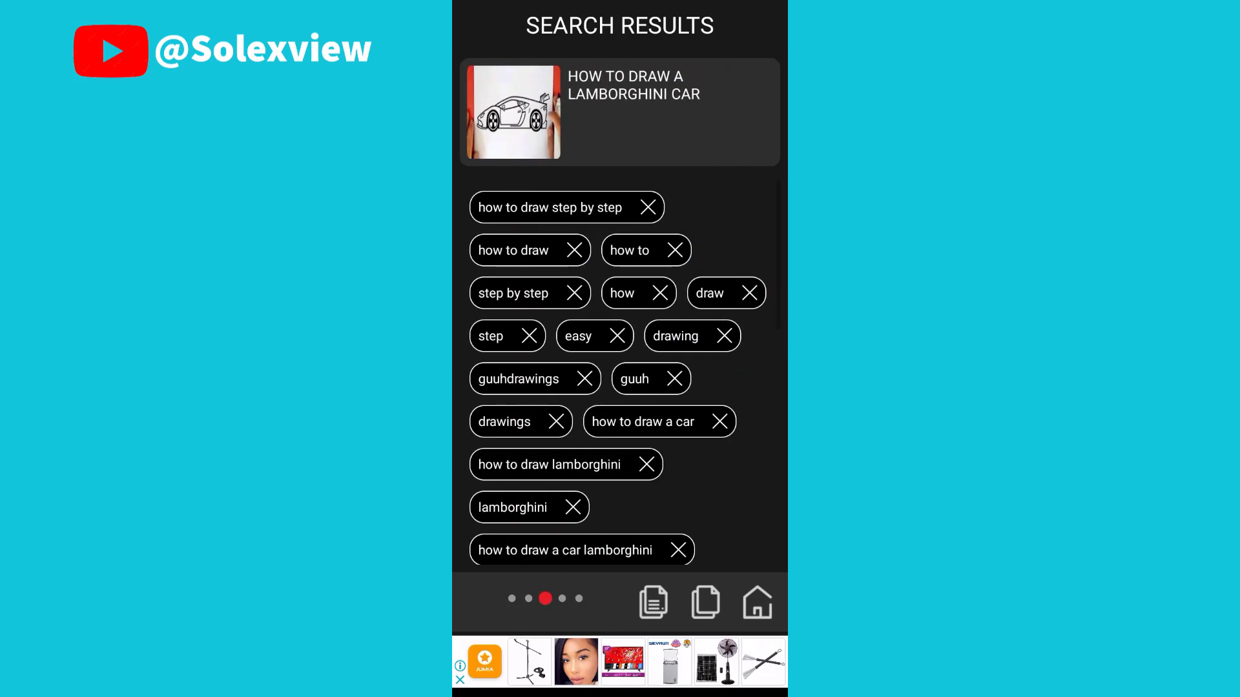
drag(717, 407, 504, 407)
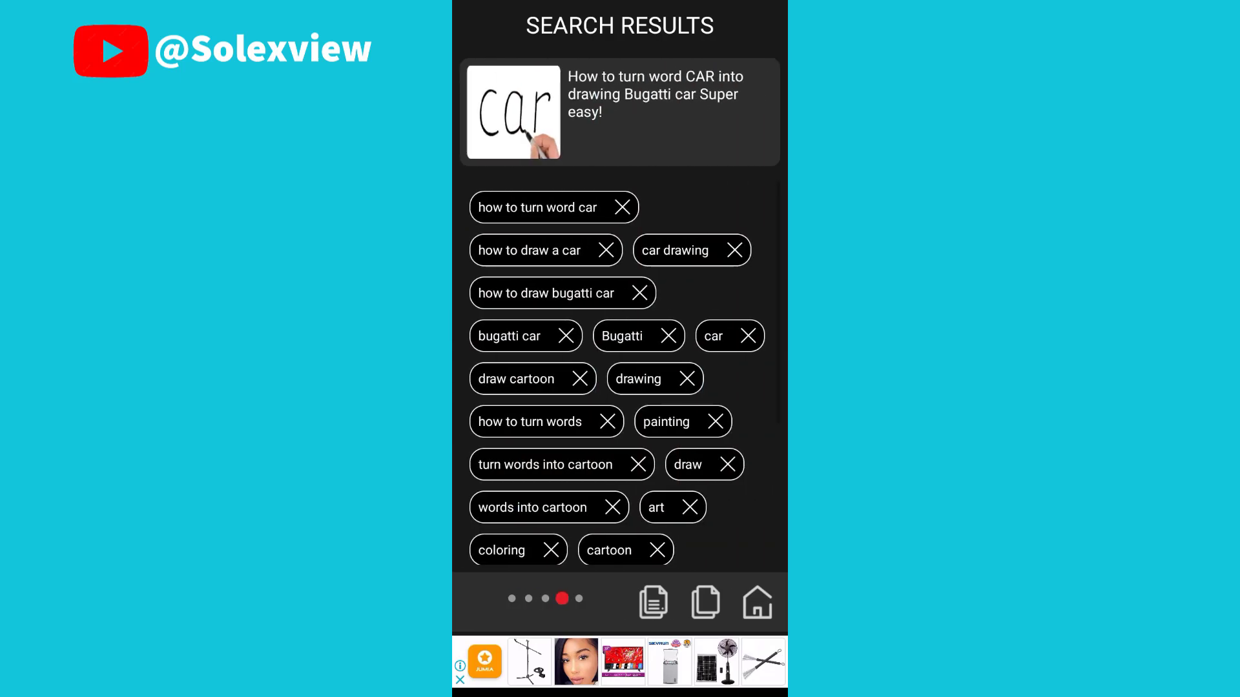
drag(717, 407, 504, 407)
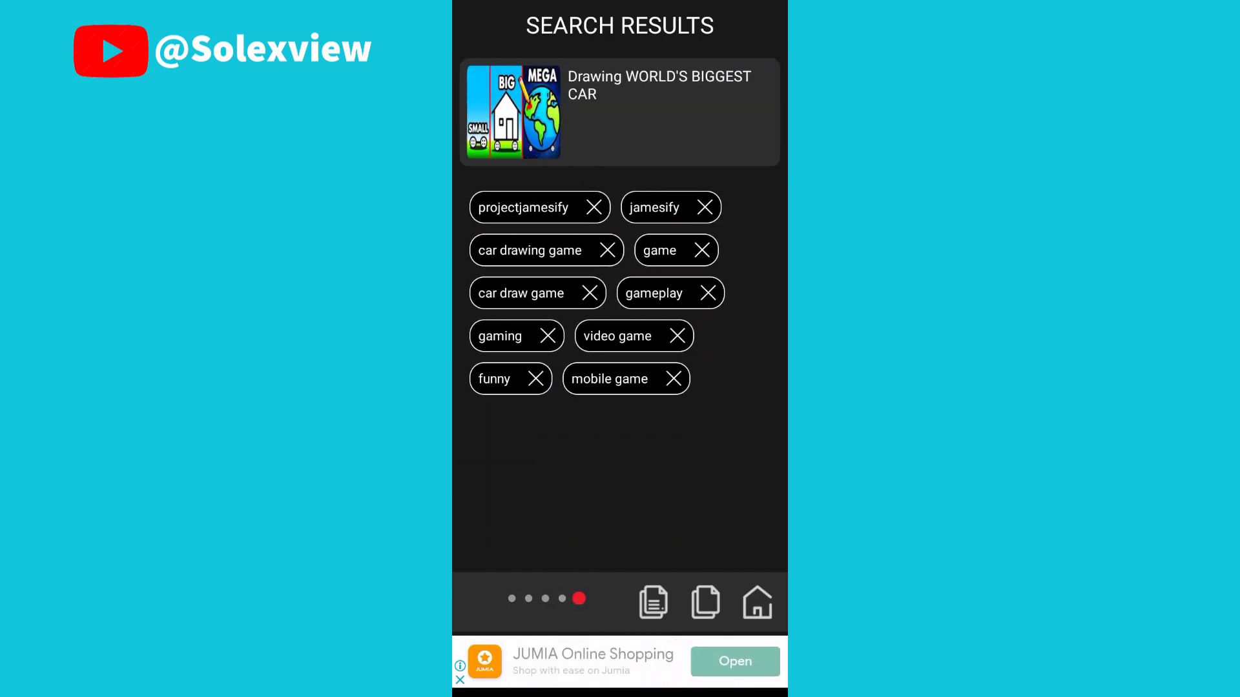
drag(503, 465, 717, 465)
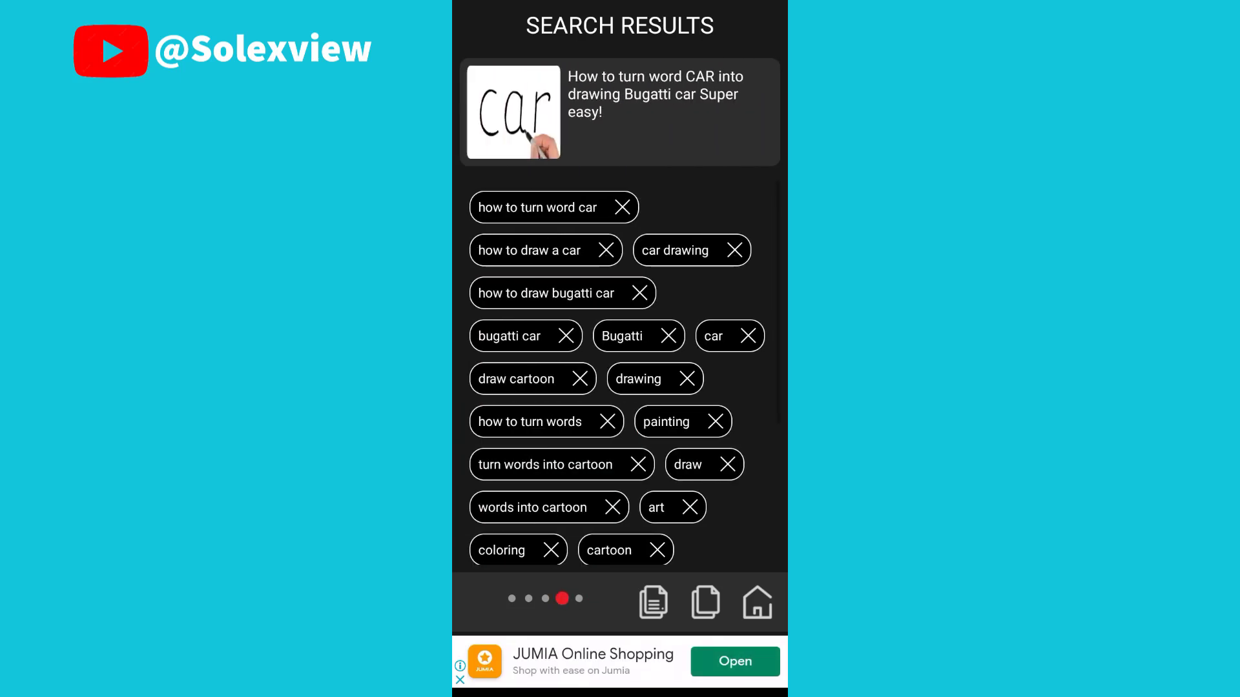
Select tags 'how to turn word car', 'how to draw a car', 'how to draw bugatti car', then copy all tags.
click(538, 208)
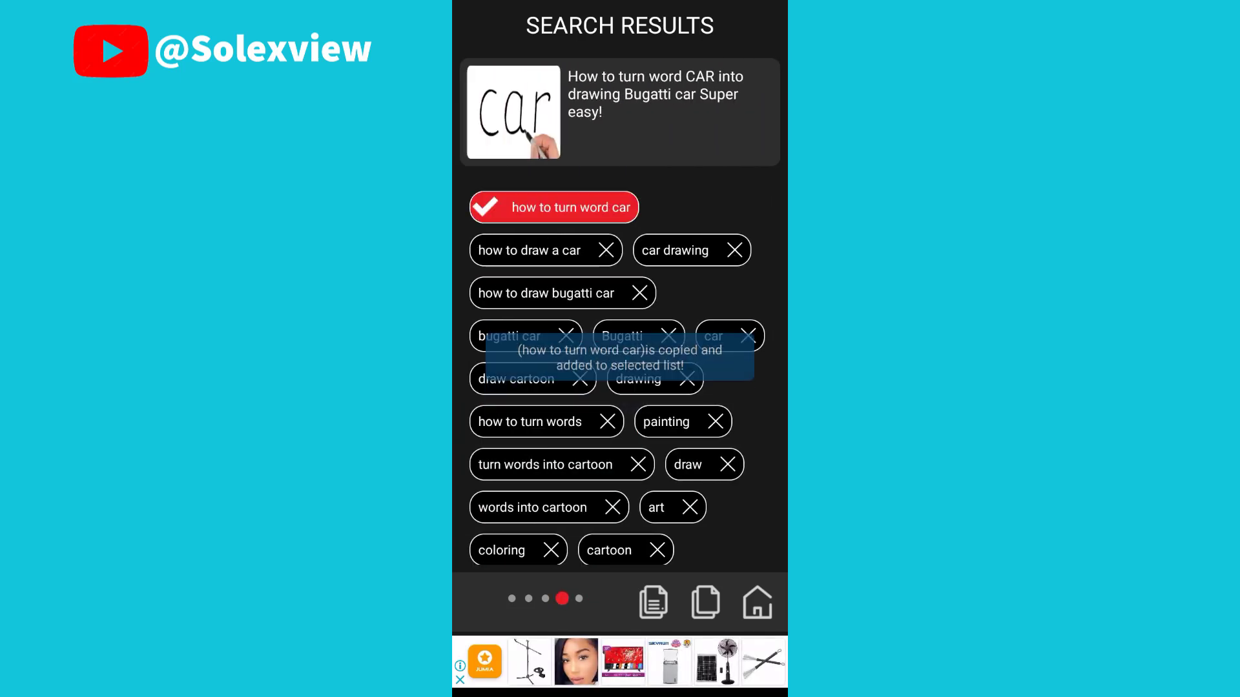
click(529, 250)
click(546, 292)
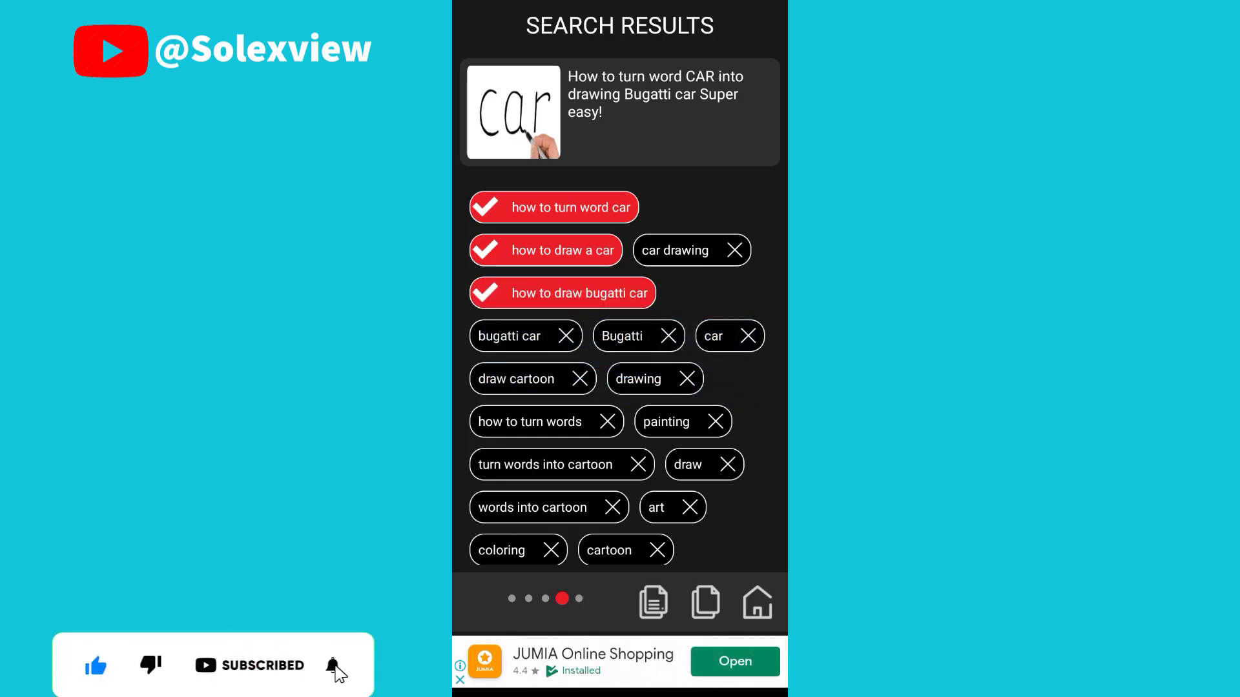
click(706, 603)
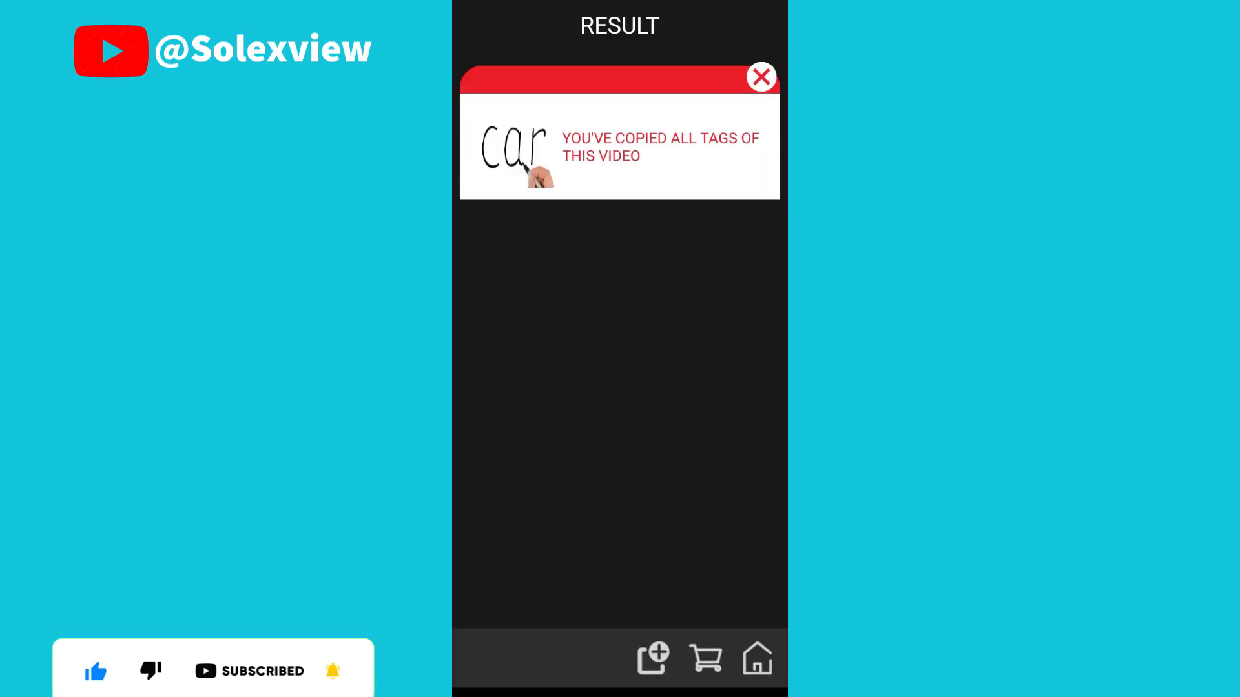